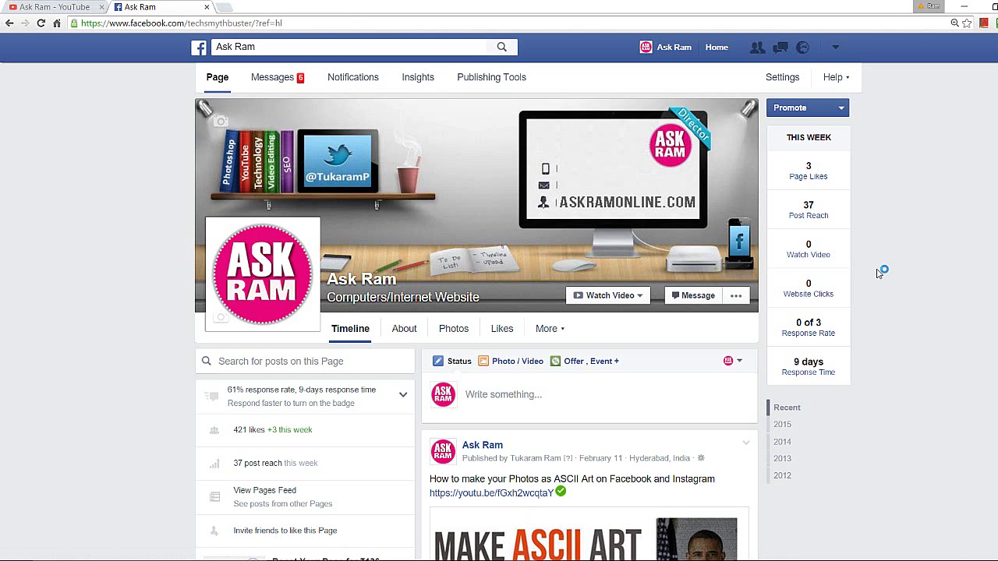
In a new Chrome tab, go to the facebook.com/youtubetabapp page
scroll(881, 270, "down", 10)
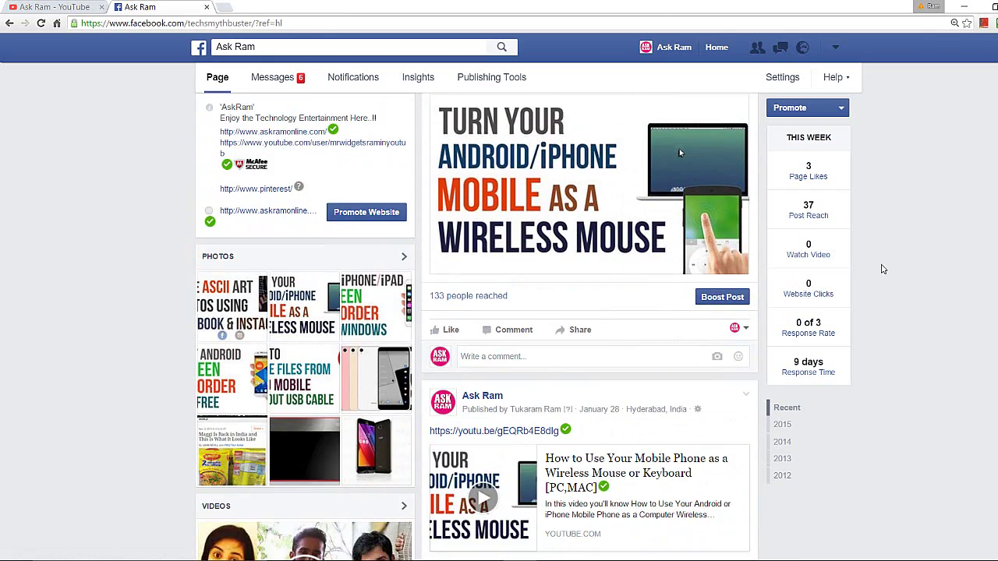
scroll(883, 269, "up", 10)
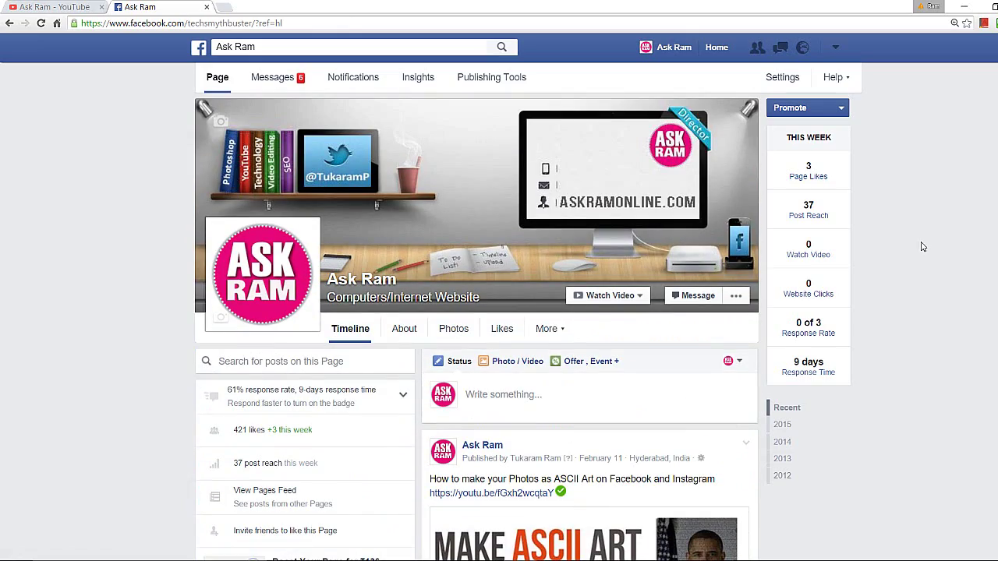
left_click(225, 7)
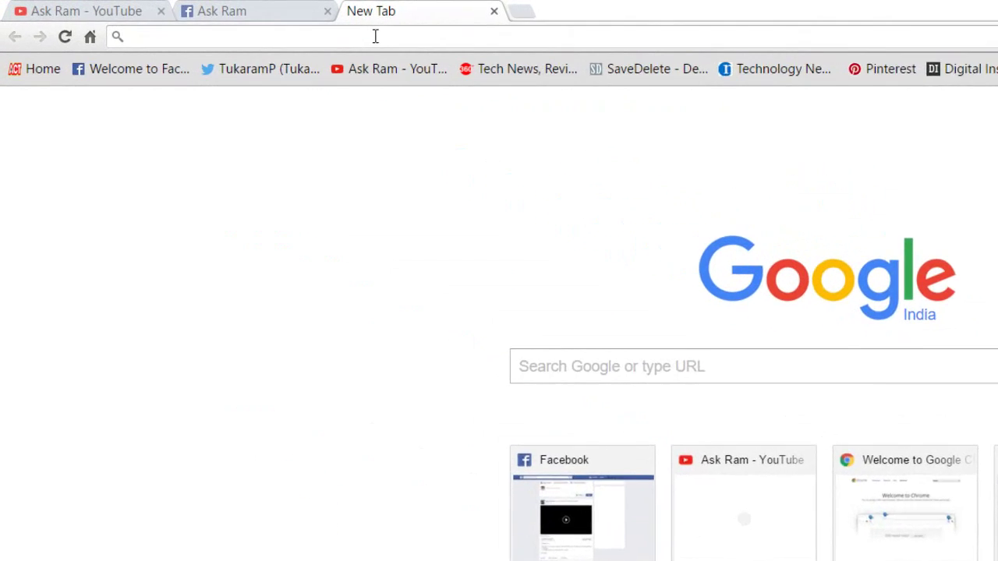
type("face")
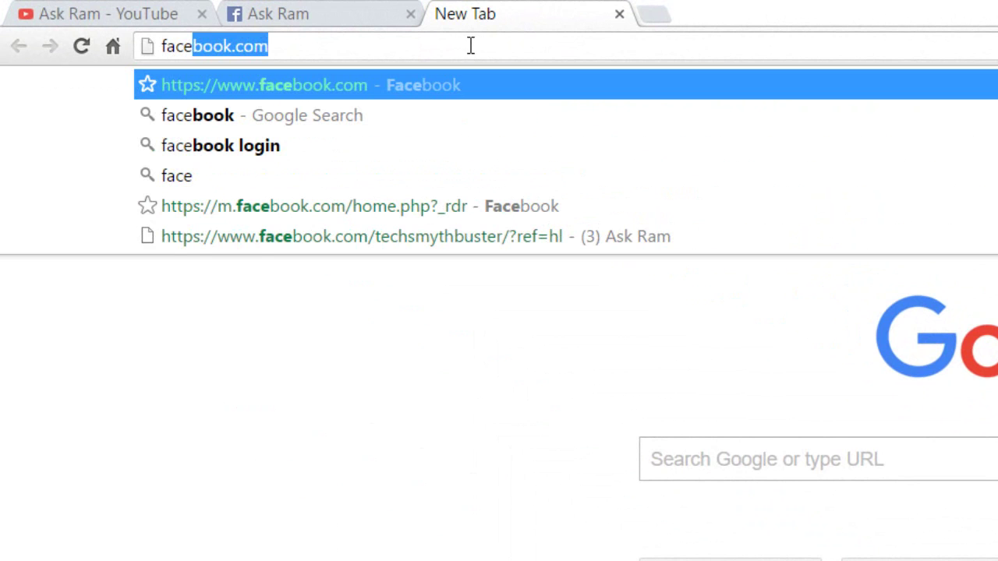
key("Right")
type("/")
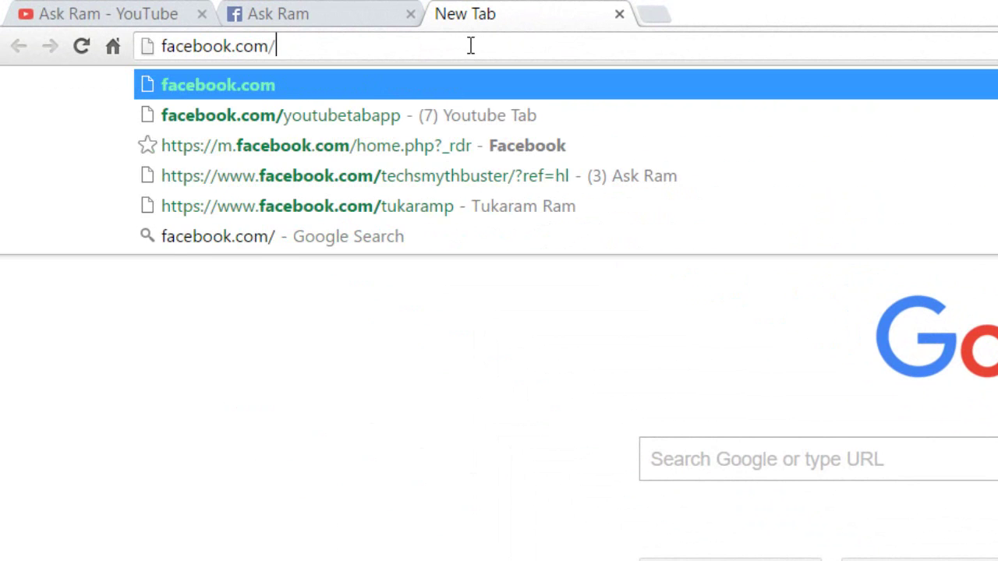
type("youtube")
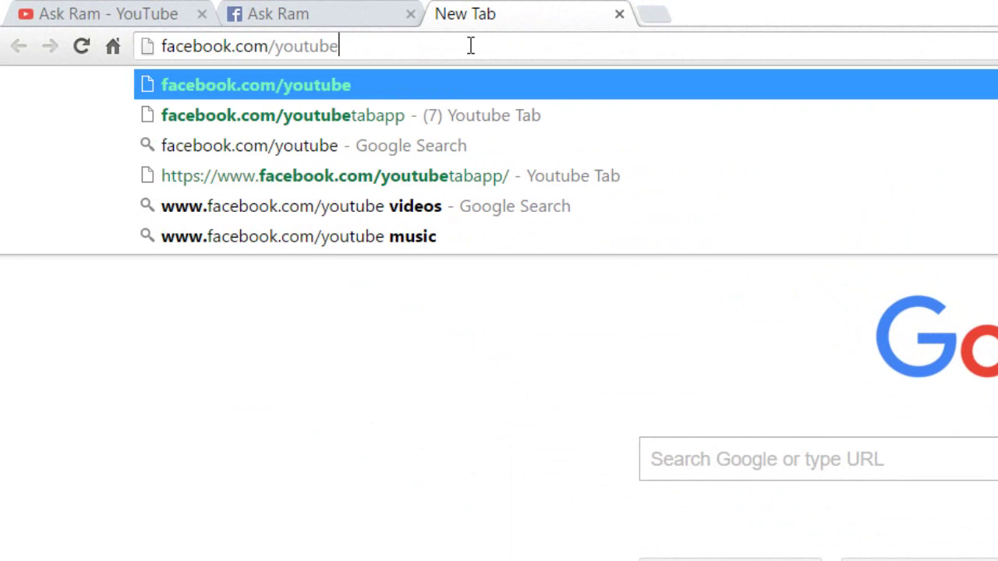
key("Down")
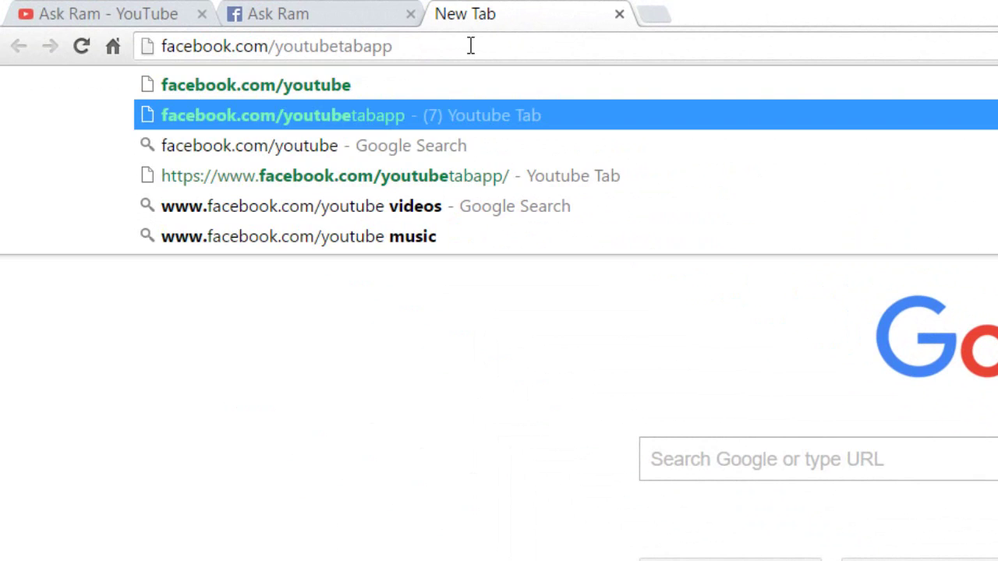
key("Return")
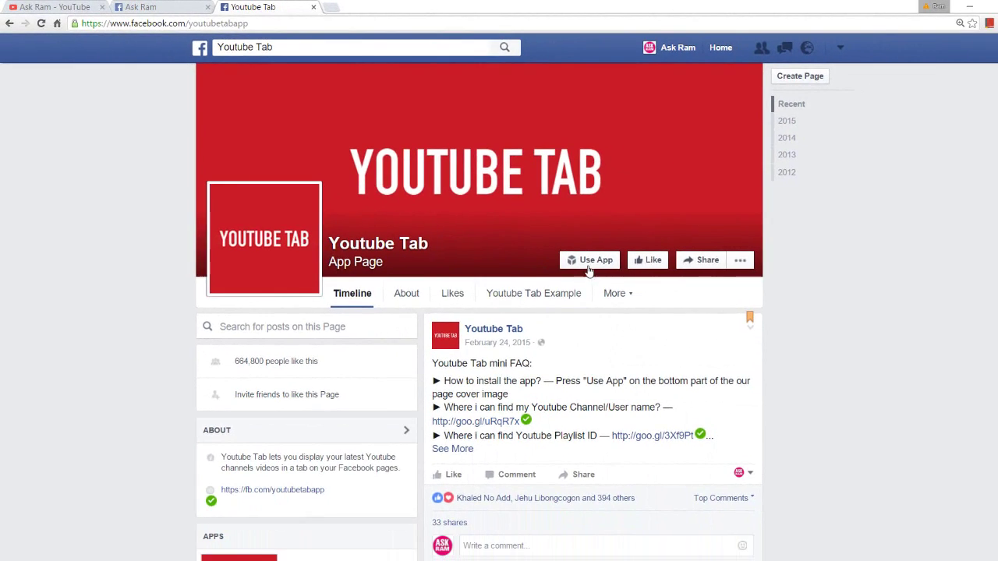
Add the Youtube Tab app as a page tab on Ask Ram, then switch to the Ask Ram page
left_click(590, 265)
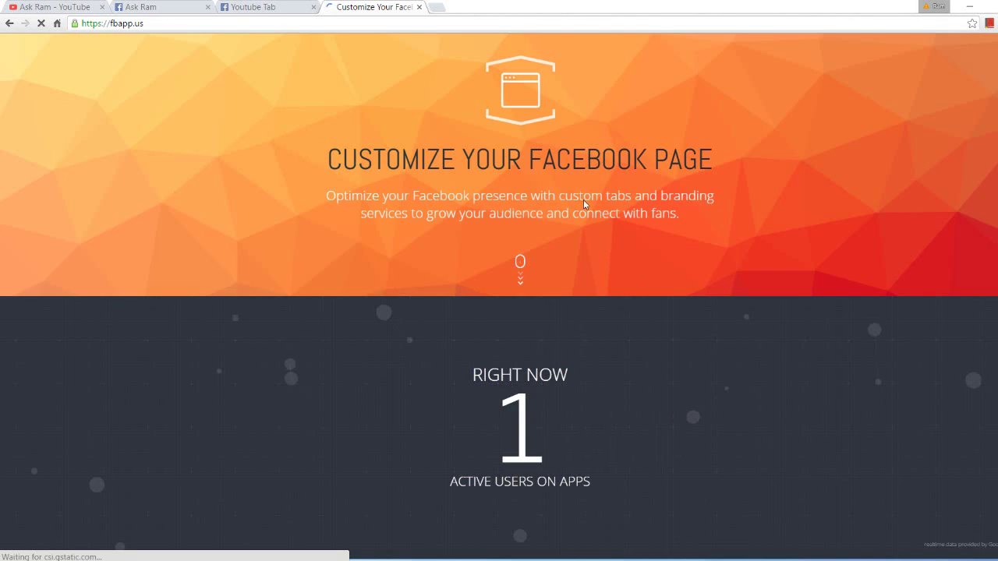
left_click(273, 6)
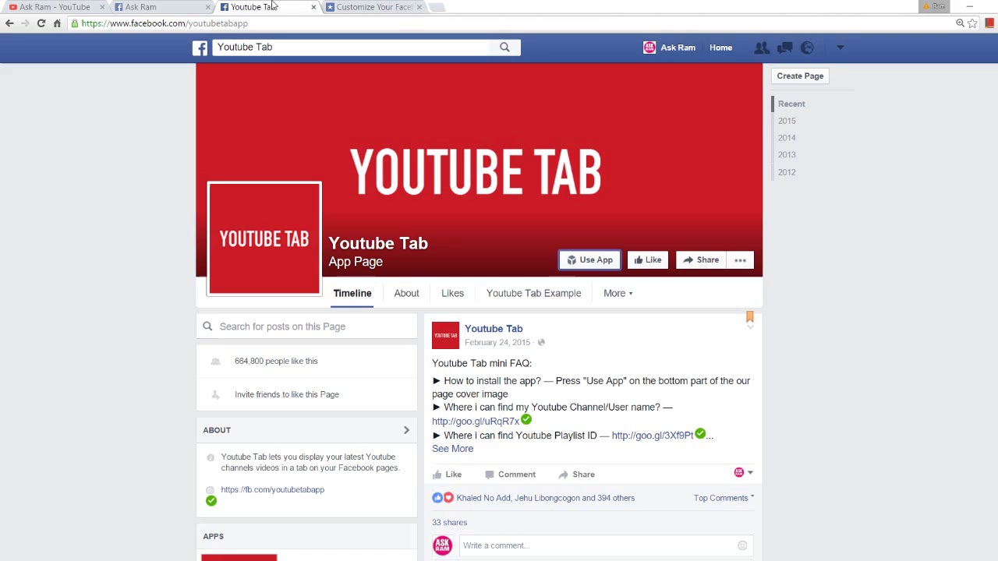
left_click(606, 268)
left_click(402, 185)
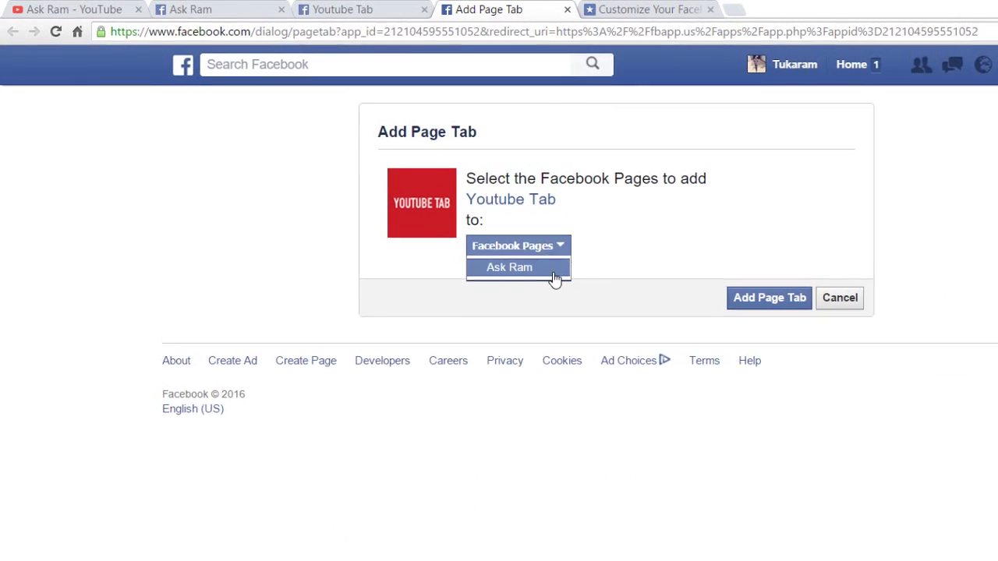
left_click(551, 269)
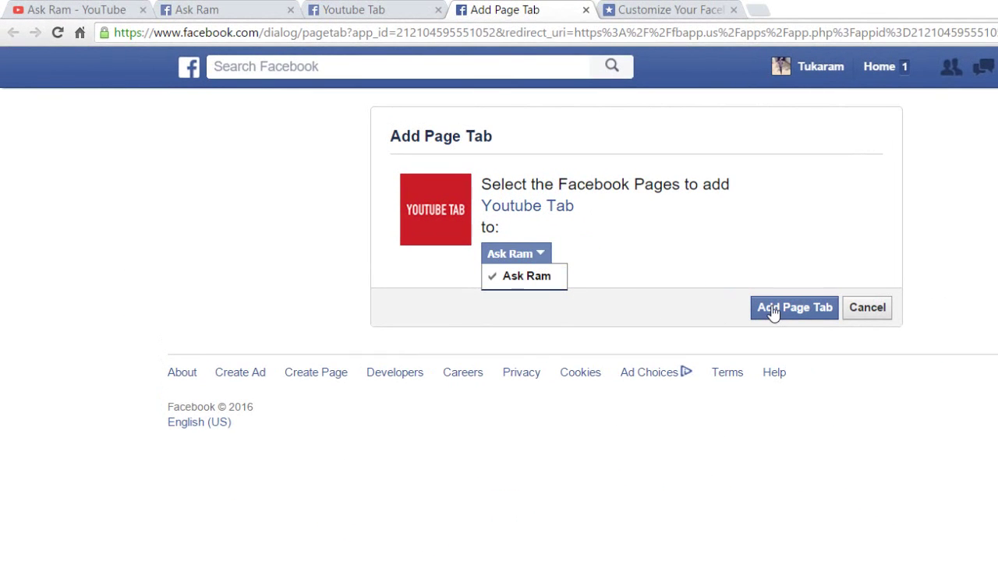
left_click(772, 310)
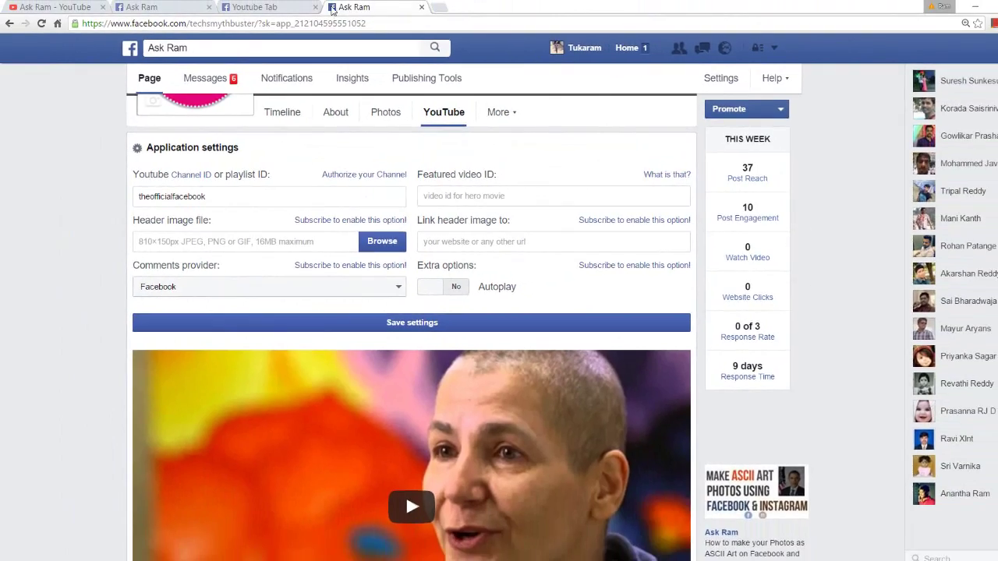
left_click(272, 6)
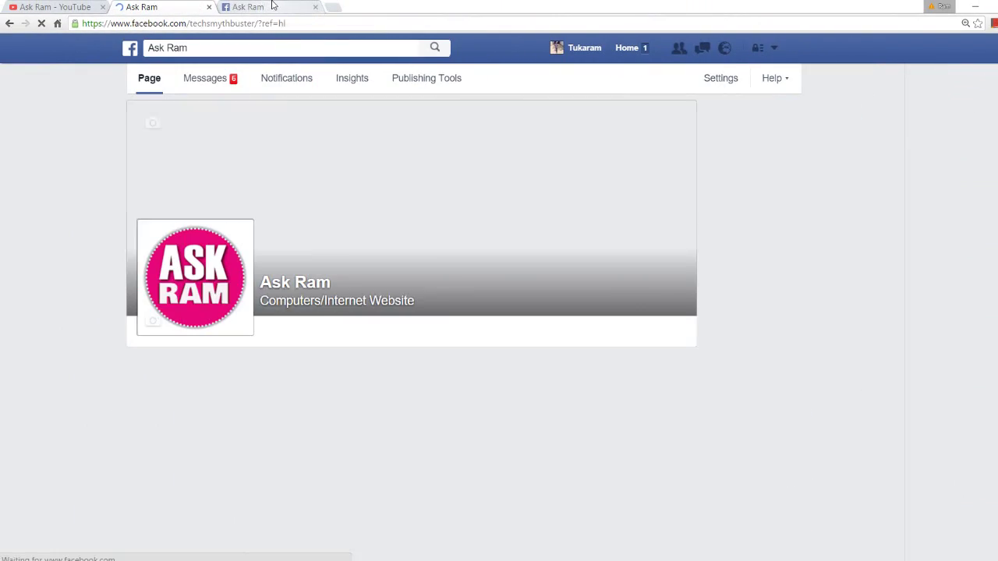
Copy the full Ask Ram YouTube channel address and return to the Facebook YouTube tab settings
left_click(66, 6)
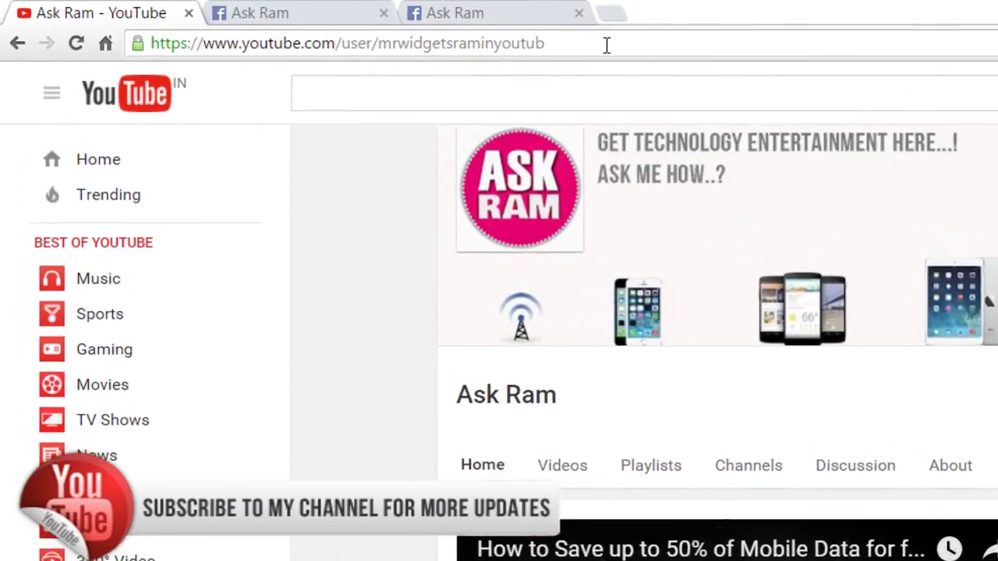
left_click_drag(607, 44, 395, 52)
right_click(453, 43)
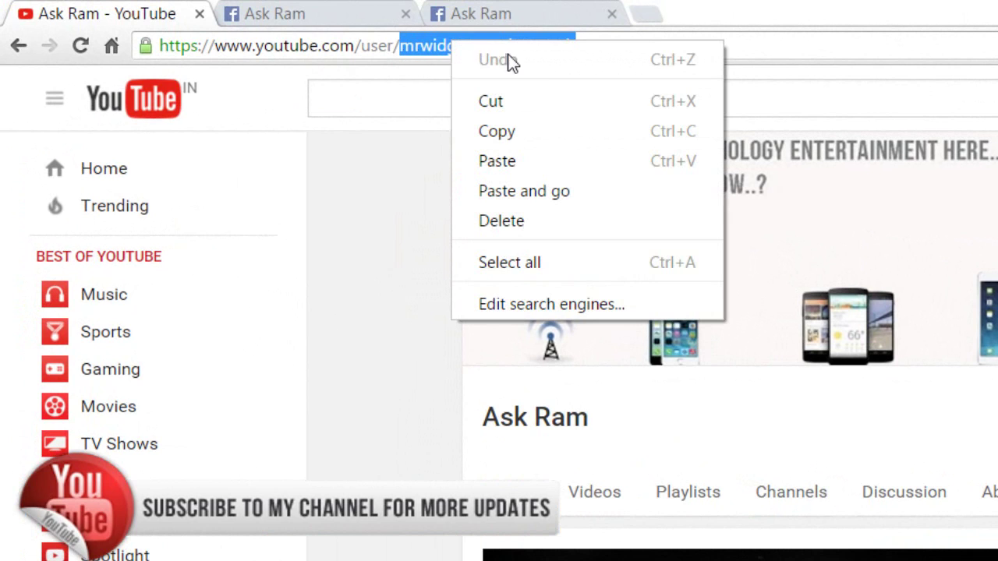
left_click(553, 134)
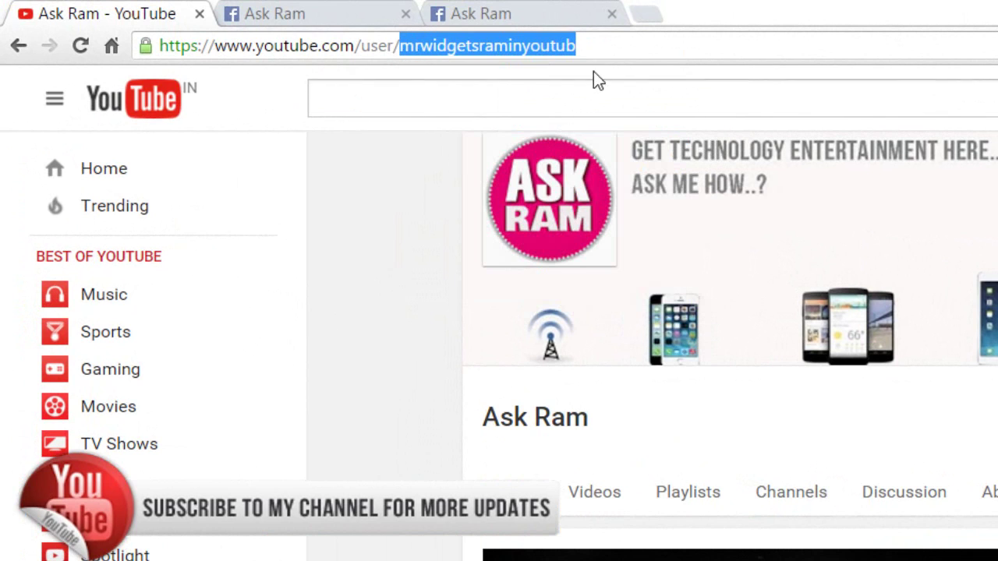
left_click(604, 47)
left_click_drag(605, 46, 174, 60)
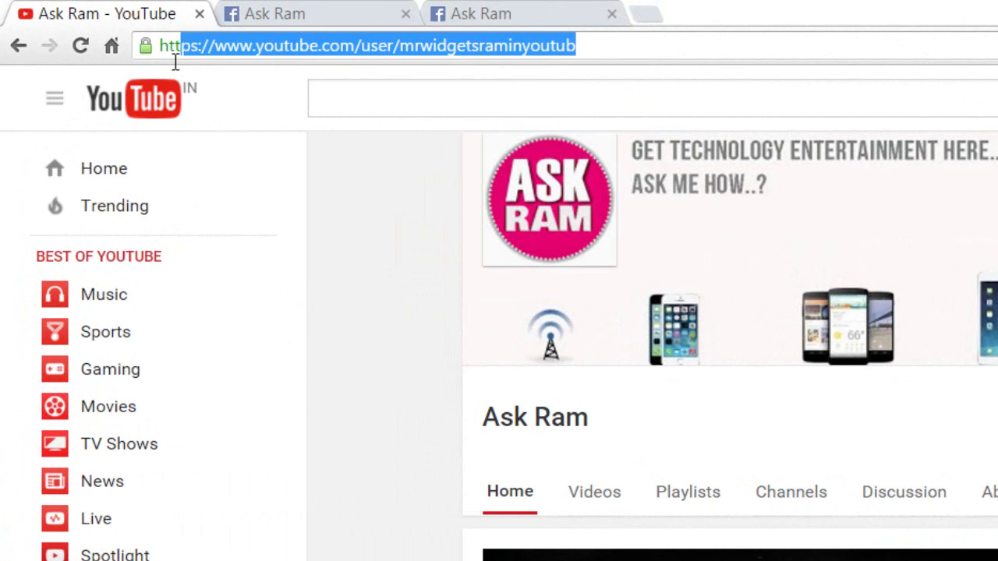
right_click(258, 40)
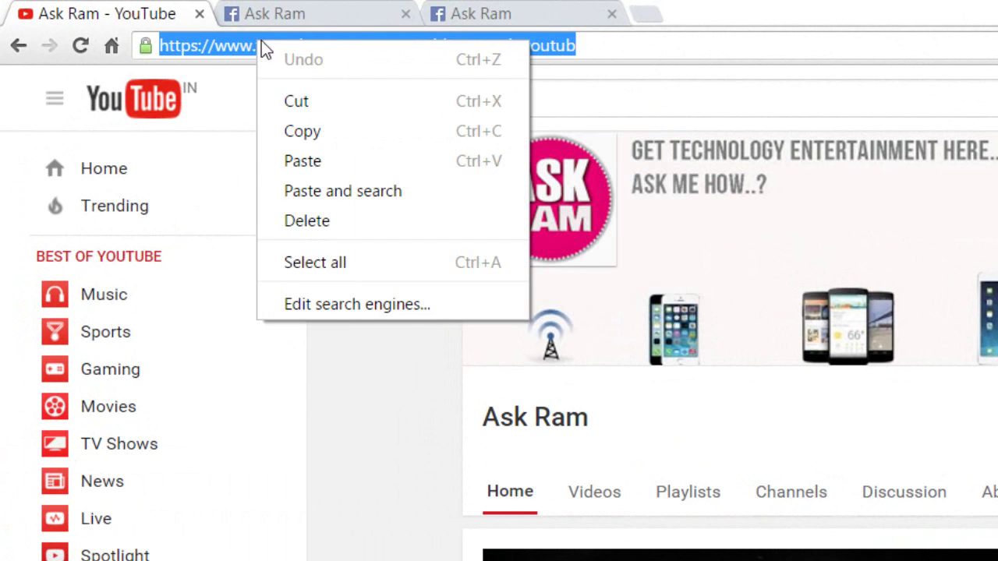
left_click(321, 126)
left_click(477, 10)
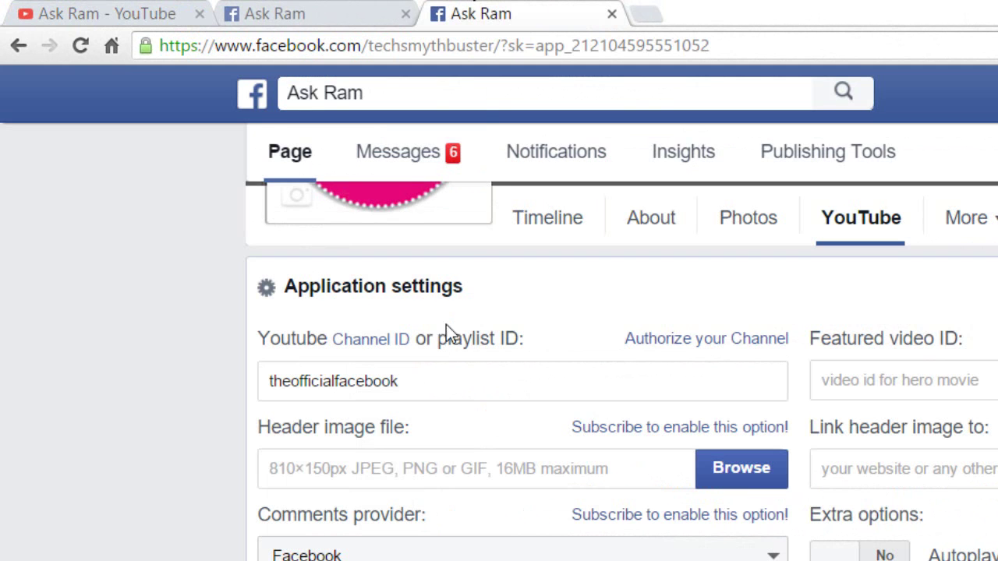
Replace the channel value theofficialfacebook with the pasted Ask Ram channel address
left_click_drag(431, 370, 248, 375)
key("BackSpace")
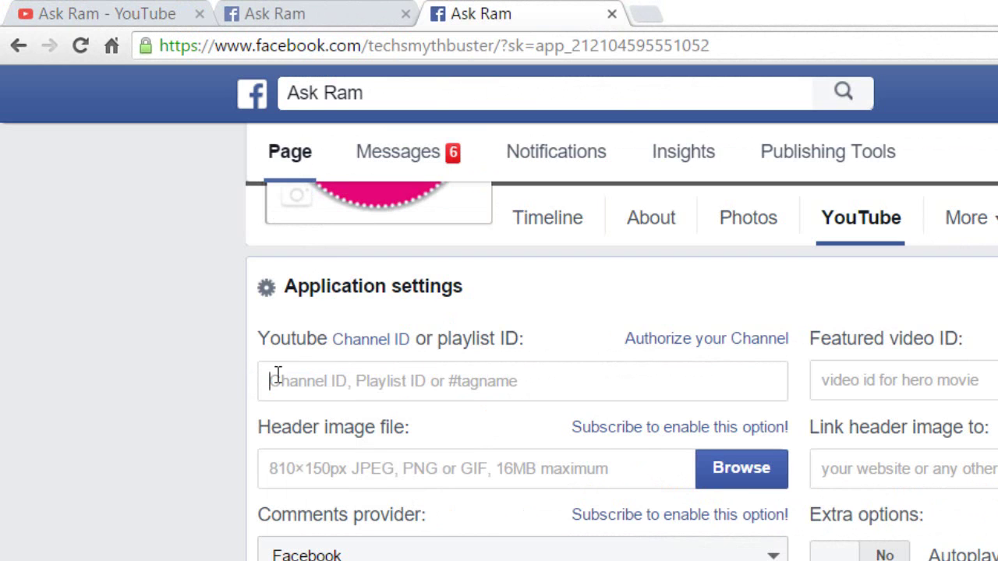
right_click(329, 380)
left_click(416, 525)
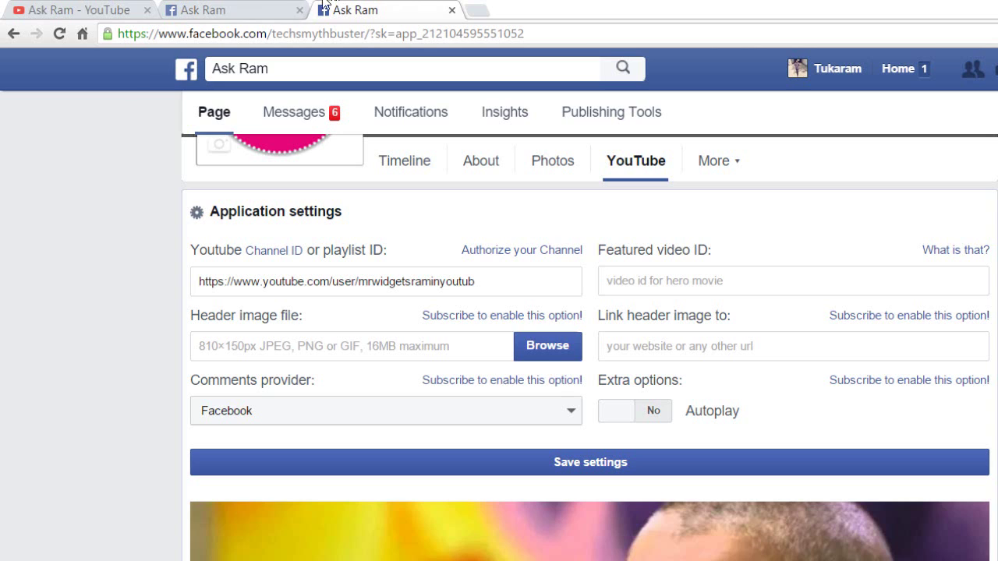
On the Ask Ram YouTube channel, copy the link of the mobile data saving video
left_click(111, 9)
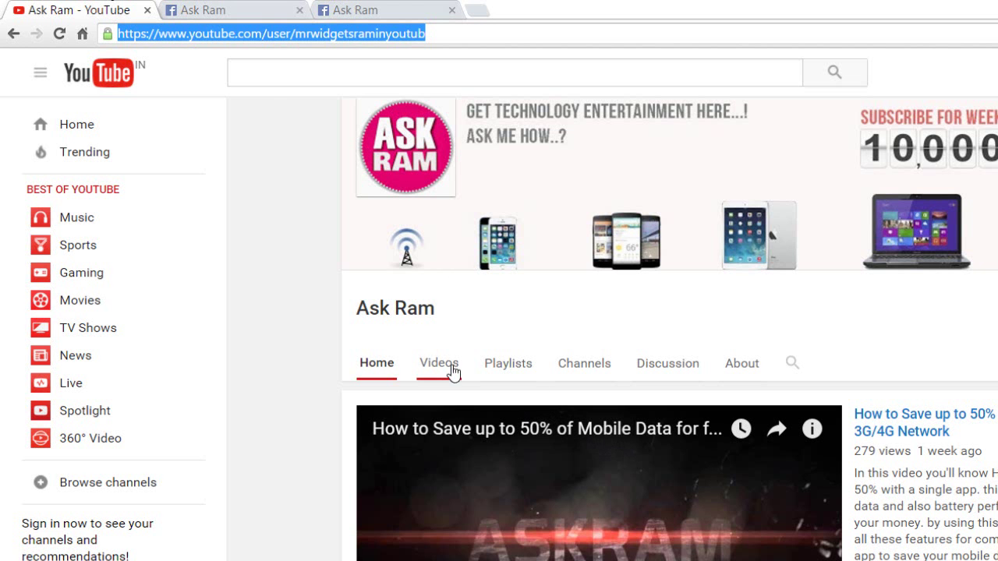
scroll(448, 363, "down", 4)
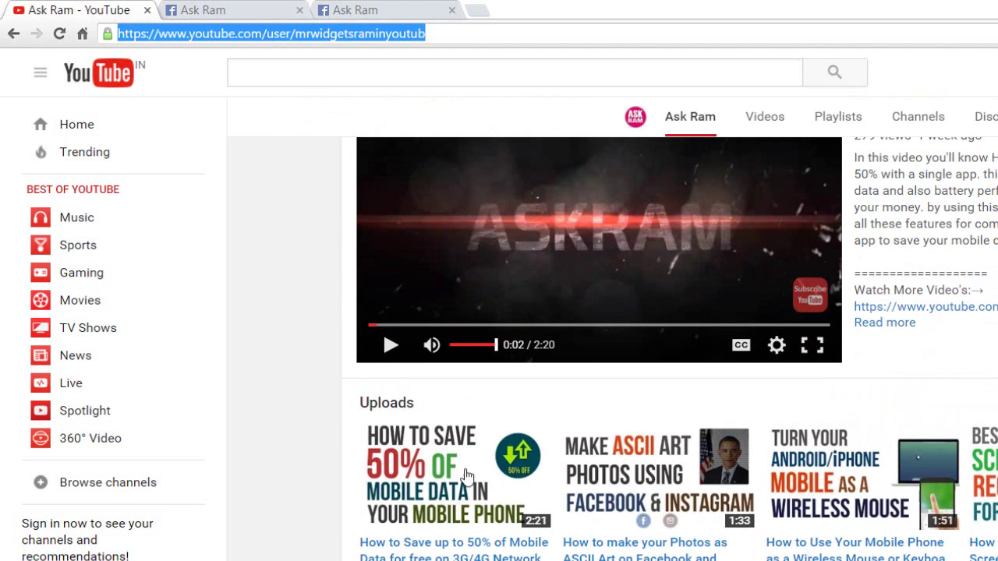
scroll(466, 476, "down", 2)
right_click(439, 390)
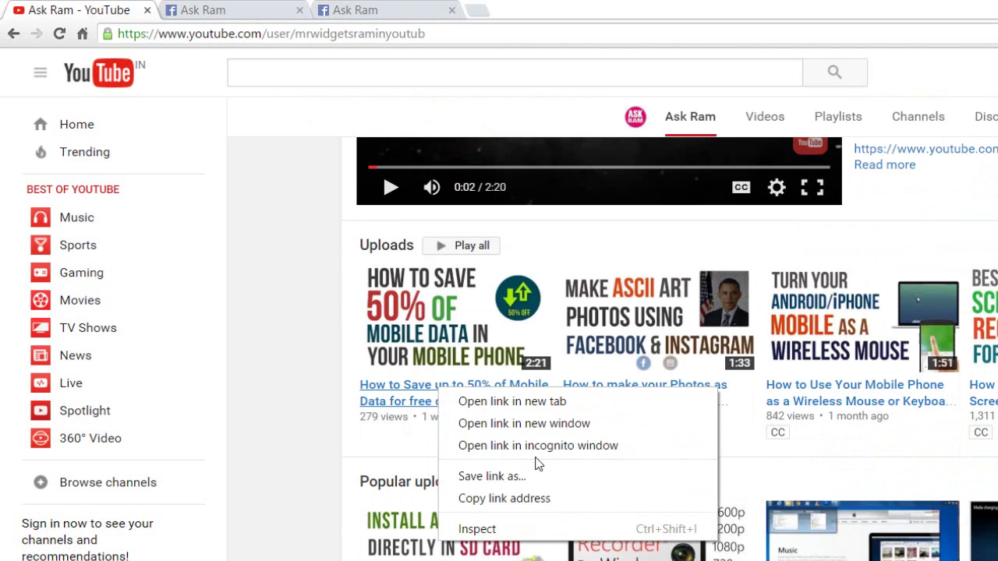
left_click(515, 496)
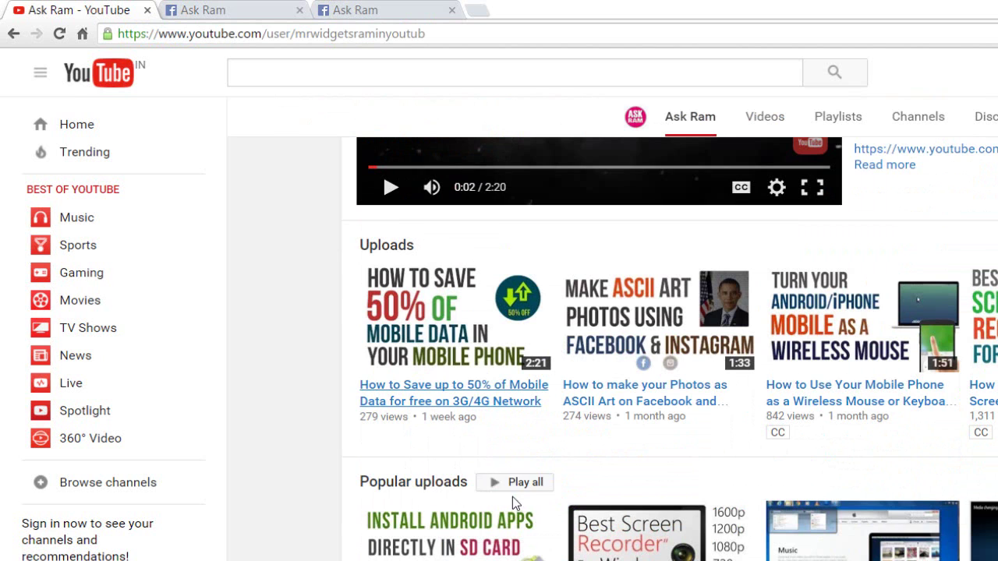
Paste the video link as Featured video ID and trim it to DVuDgV8yU1M
left_click(382, 14)
right_click(683, 286)
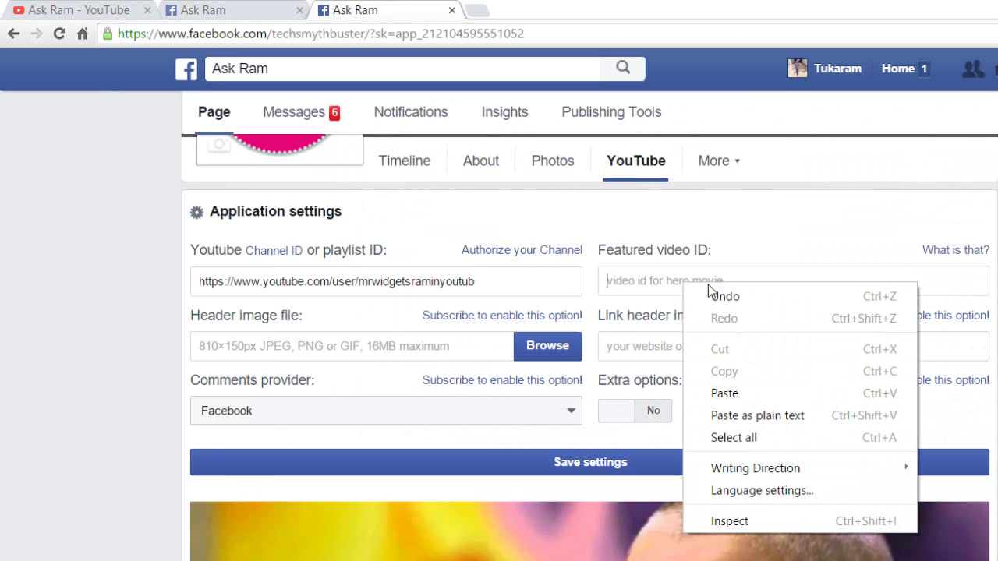
left_click(725, 394)
left_click(789, 281)
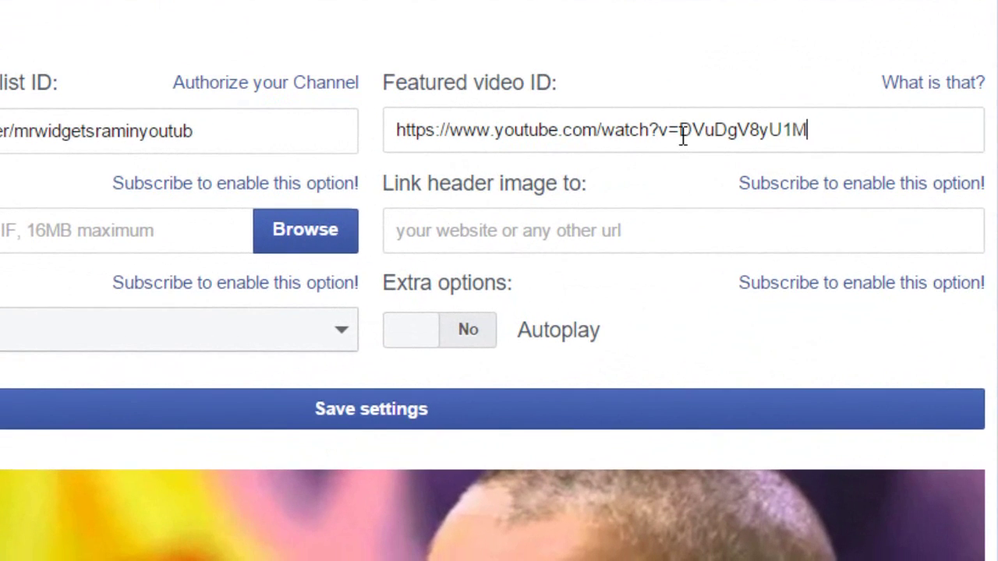
key("BackSpace")
key("BackSpace")
key("BackSpace")
key("BackSpace")
key("BackSpace")
key("BackSpace")
key("BackSpace")
key("BackSpace")
key("BackSpace")
key("BackSpace")
key("BackSpace")
key("BackSpace")
key("BackSpace")
key("BackSpace")
key("BackSpace")
key("BackSpace")
key("BackSpace")
key("BackSpace")
key("BackSpace")
key("BackSpace")
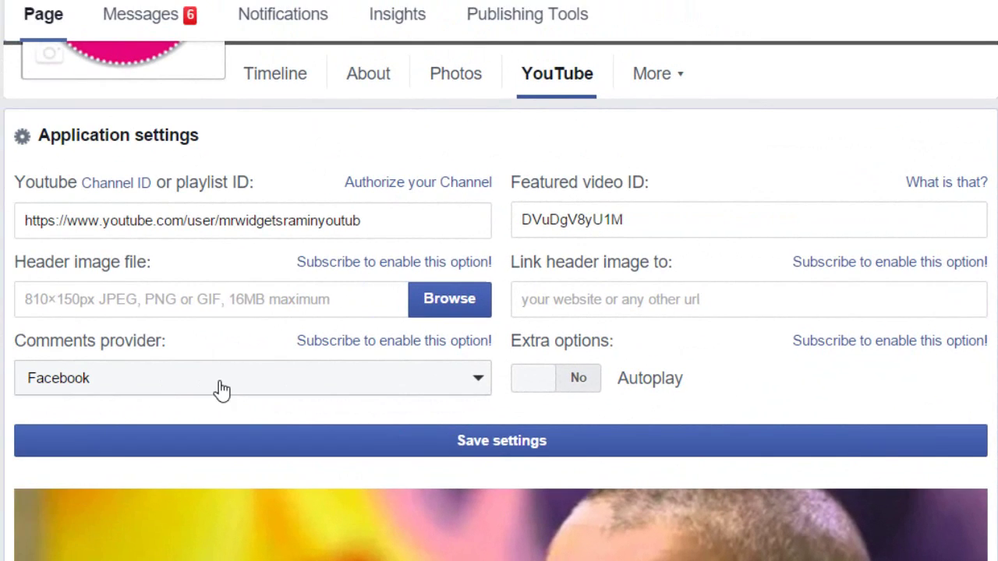
Set Comments provider to Youtube, save the settings, and scroll through the tab's video grid
left_click(221, 390)
left_click(203, 441)
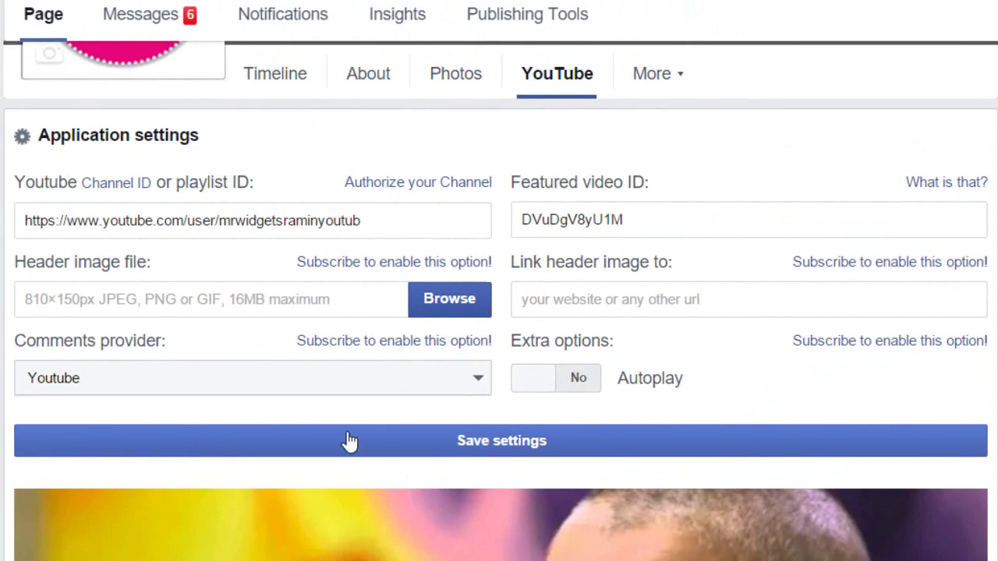
left_click(499, 450)
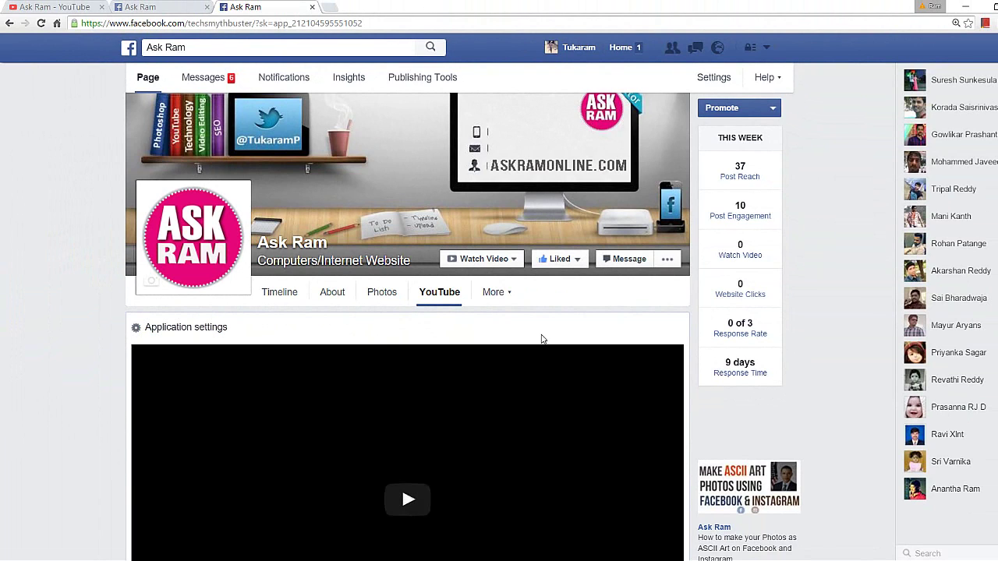
scroll(544, 340, "down", 1)
scroll(544, 340, "down", 4)
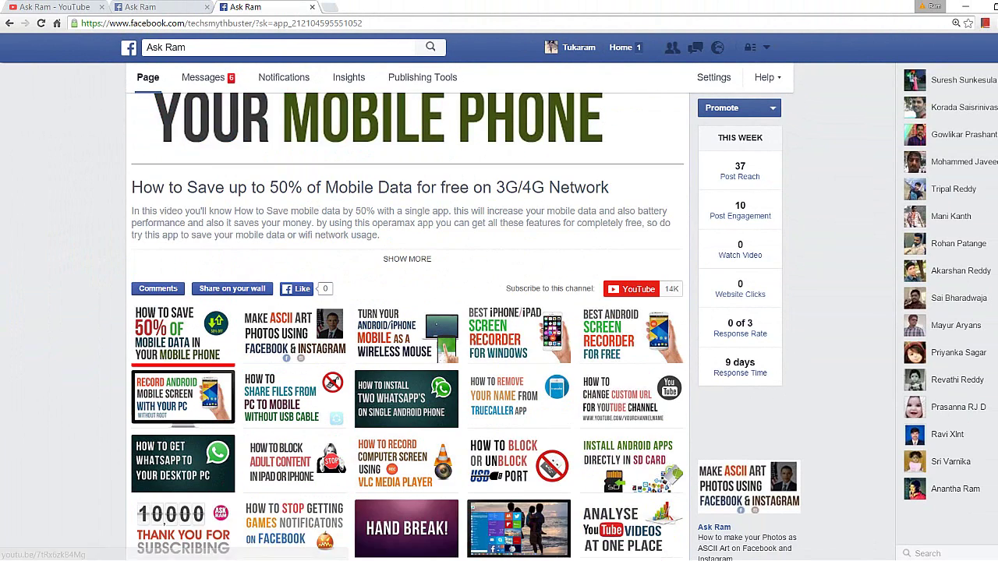
scroll(546, 335, "down", 1)
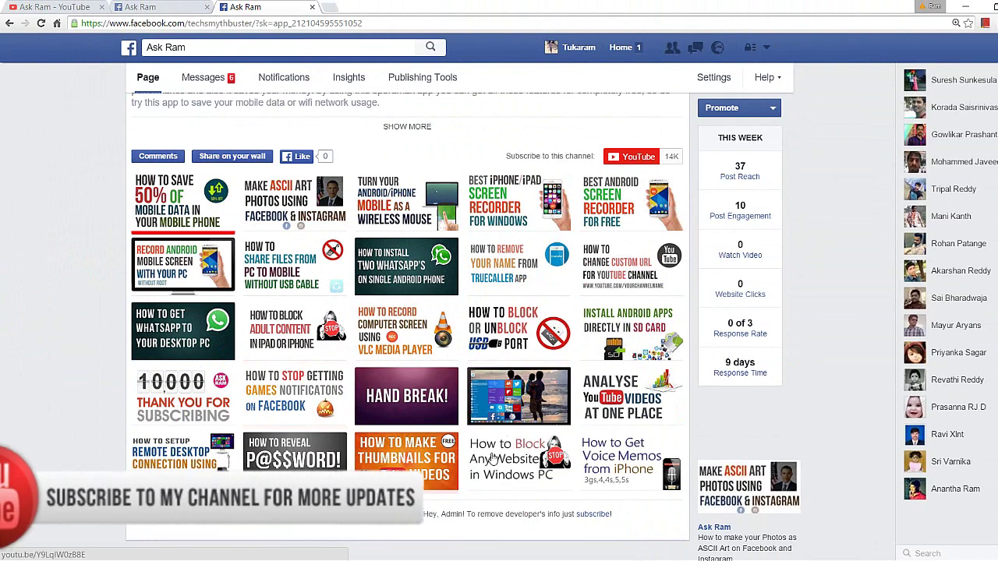
Reload the Ask Ram timeline and scroll down to check the YouTube tab under Apps
left_click(191, 6)
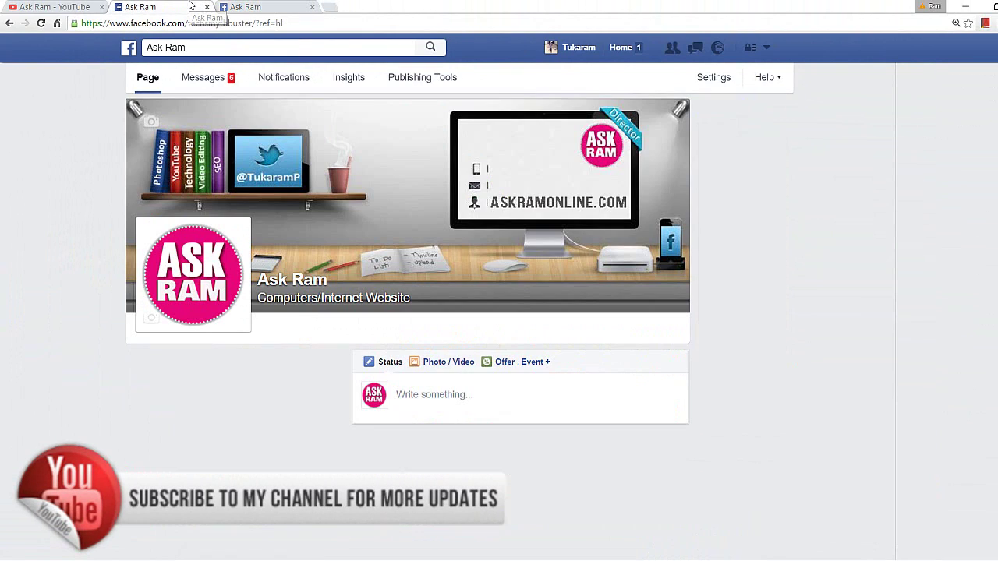
scroll(411, 203, "down", 4)
scroll(411, 203, "up", 3)
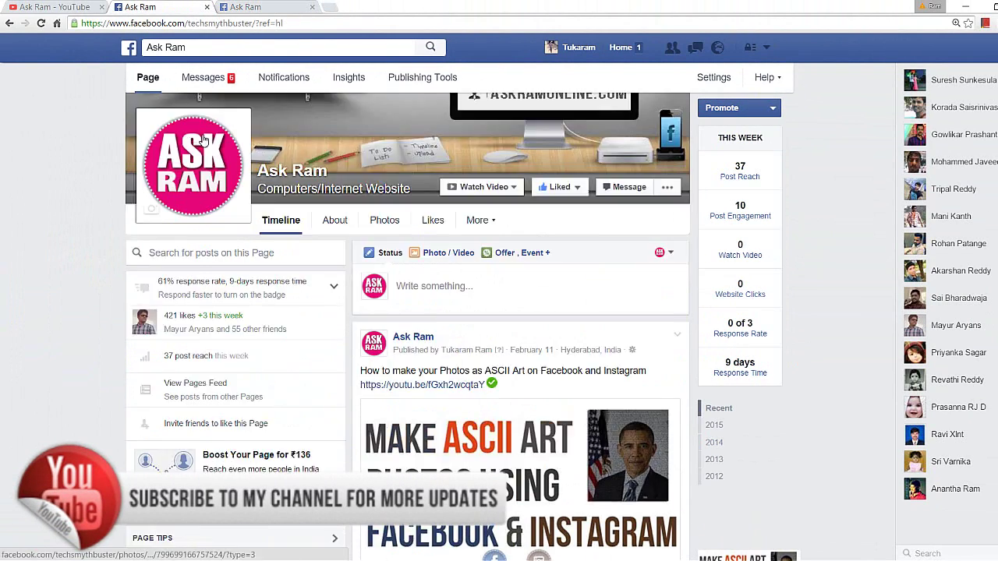
left_click(42, 24)
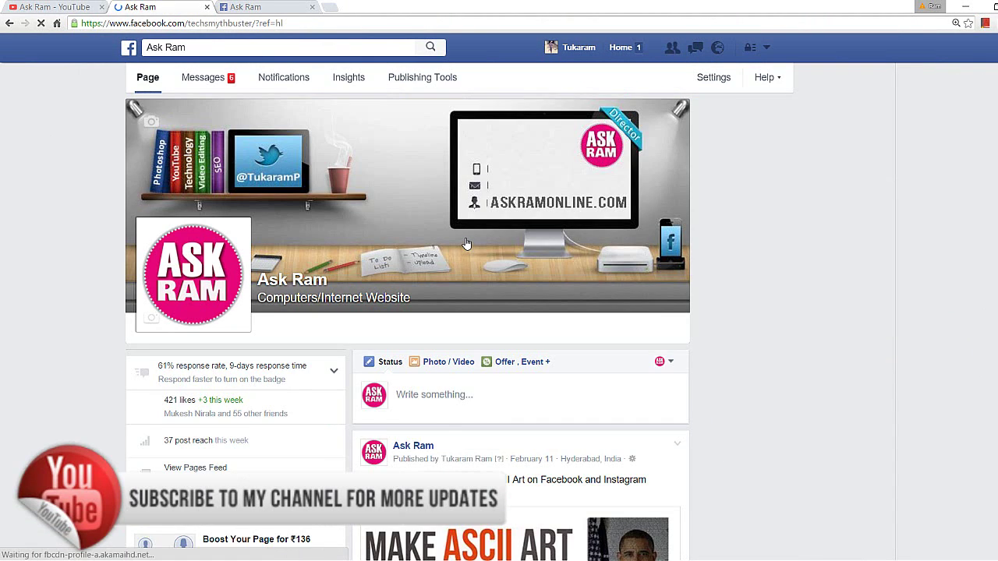
scroll(466, 243, "down", 3)
scroll(465, 244, "down", 5)
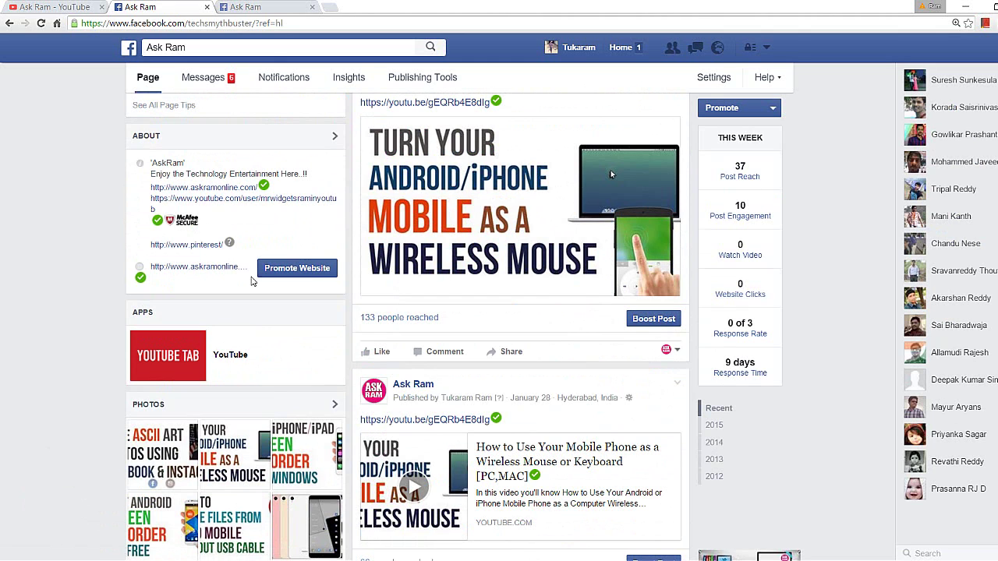
On the YouTube app tab, expand its application settings and show the page's More tabs menu
left_click(260, 6)
scroll(370, 200, "up", 7)
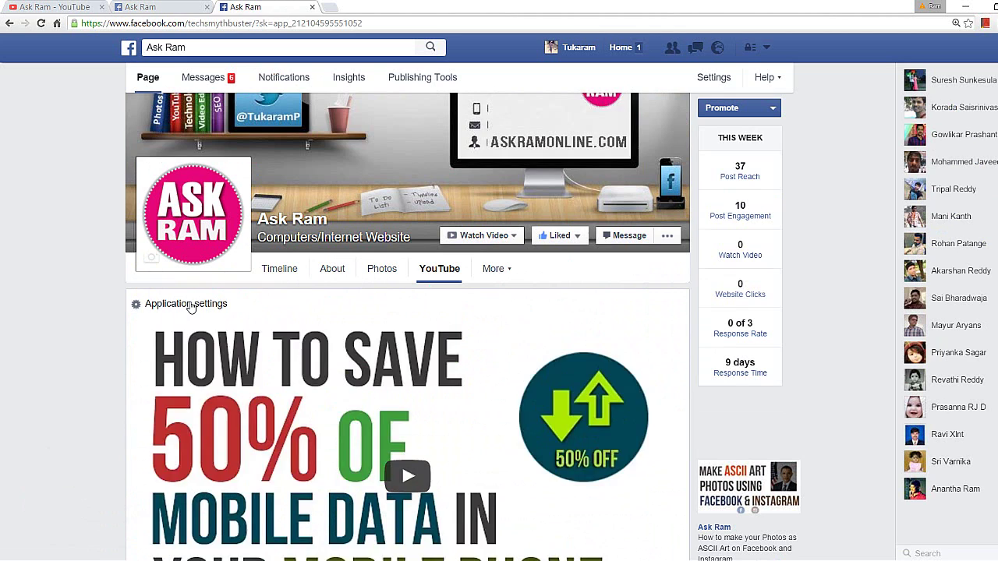
left_click(191, 306)
scroll(257, 312, "down", 2)
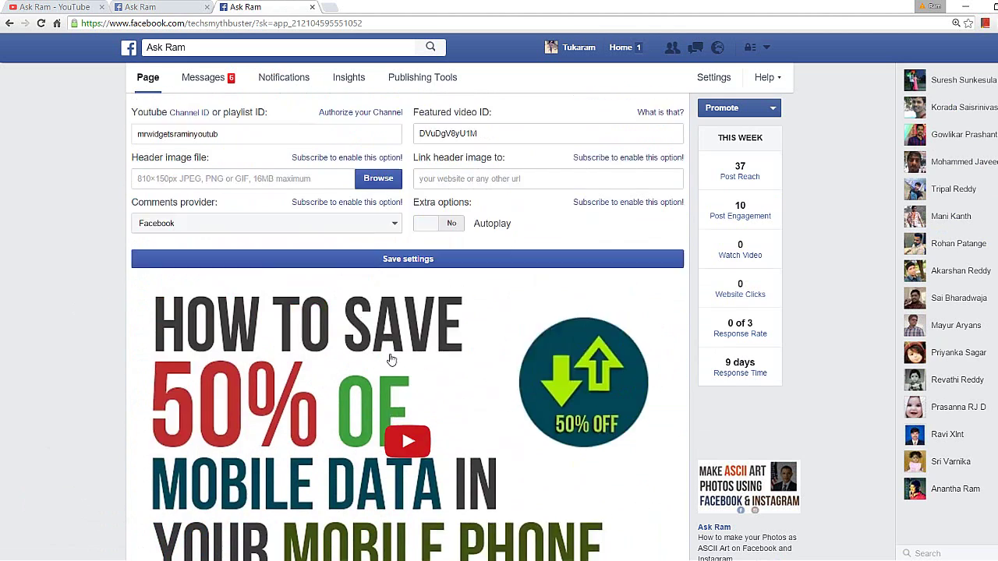
scroll(389, 304, "up", 3)
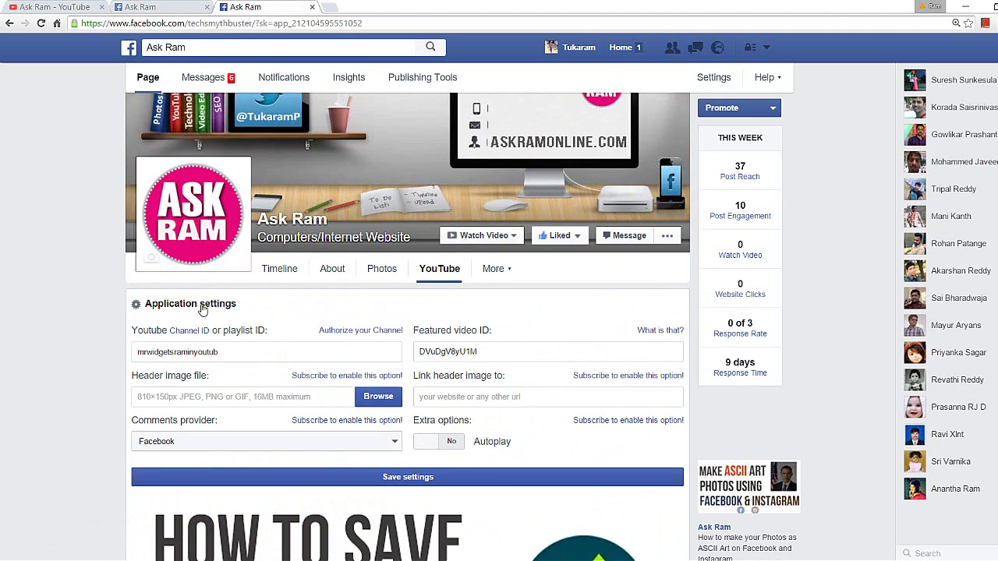
left_click(499, 269)
In Manage Tabs, move YouTube directly below About and save the new order
left_click(507, 353)
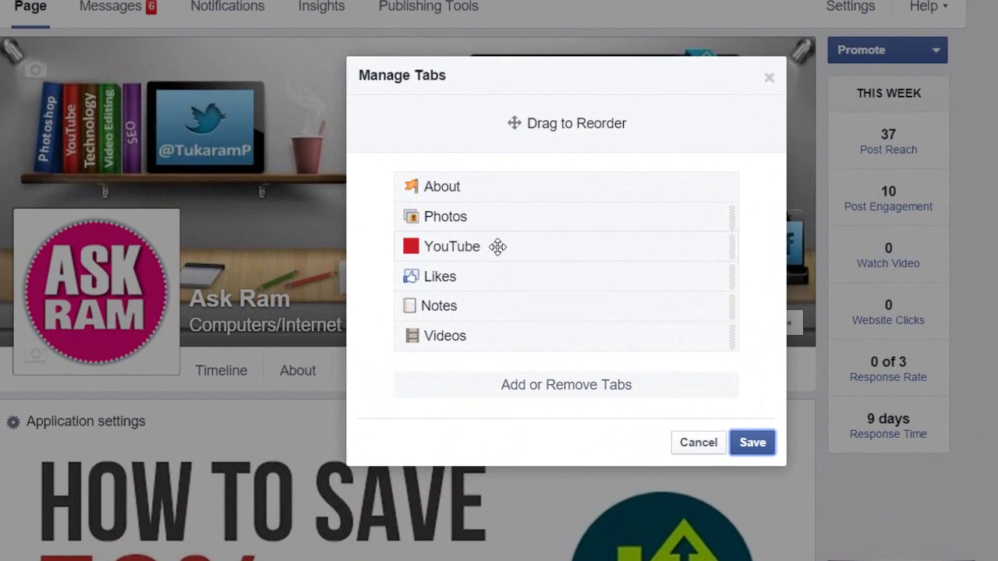
left_click_drag(467, 242, 496, 207)
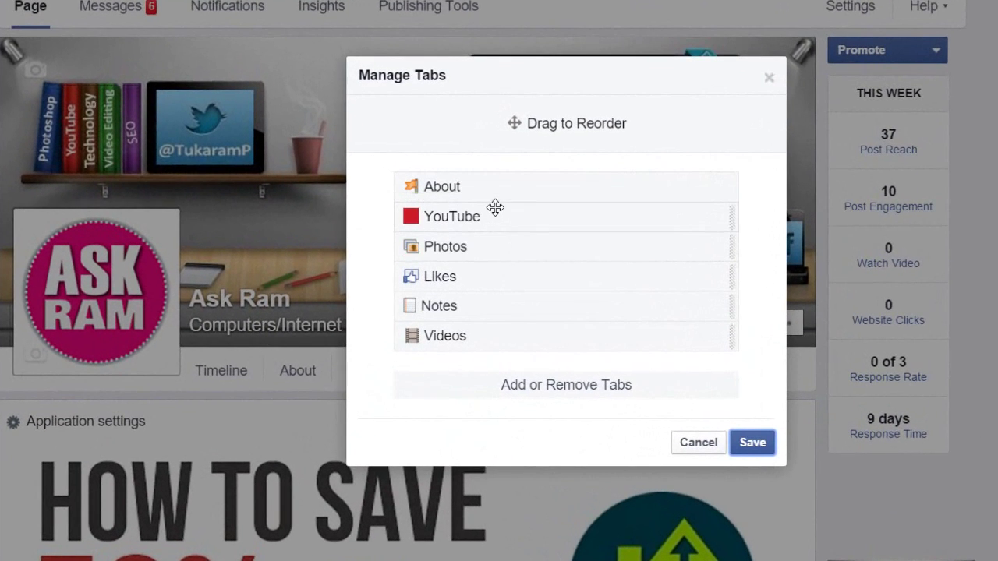
left_click(751, 450)
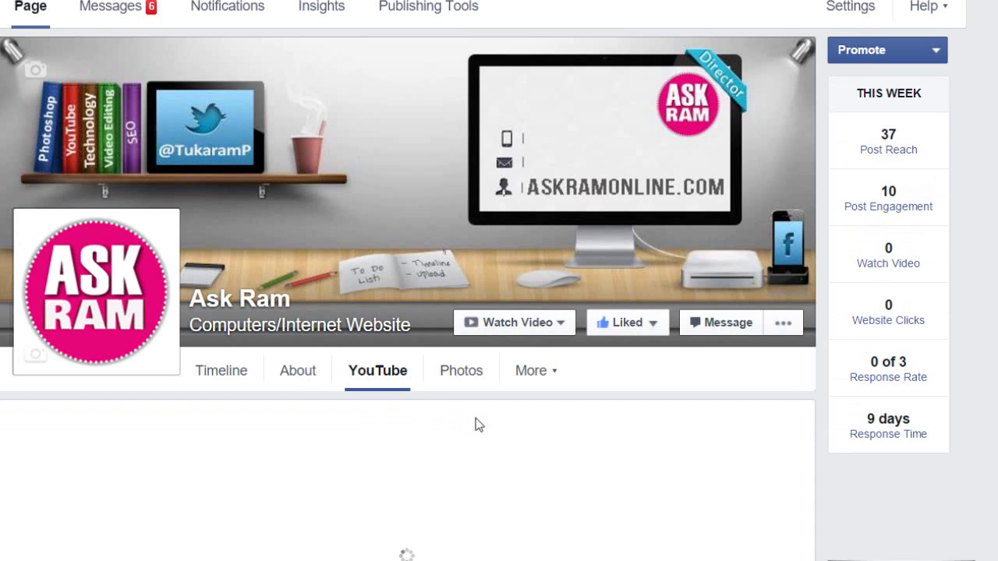
Go to the Youtube Tab app's settings and start changing its custom tab image
left_click(529, 371)
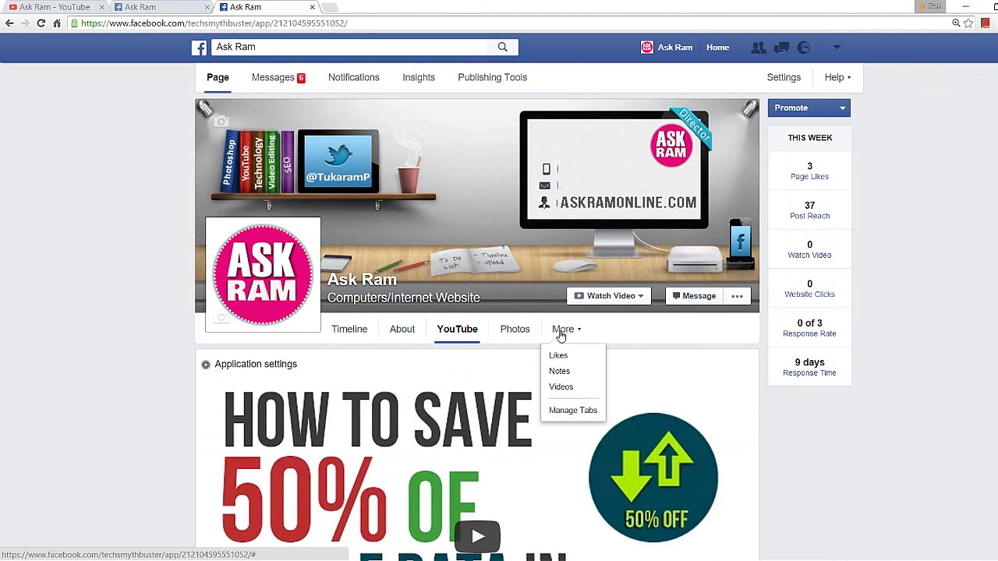
left_click(593, 411)
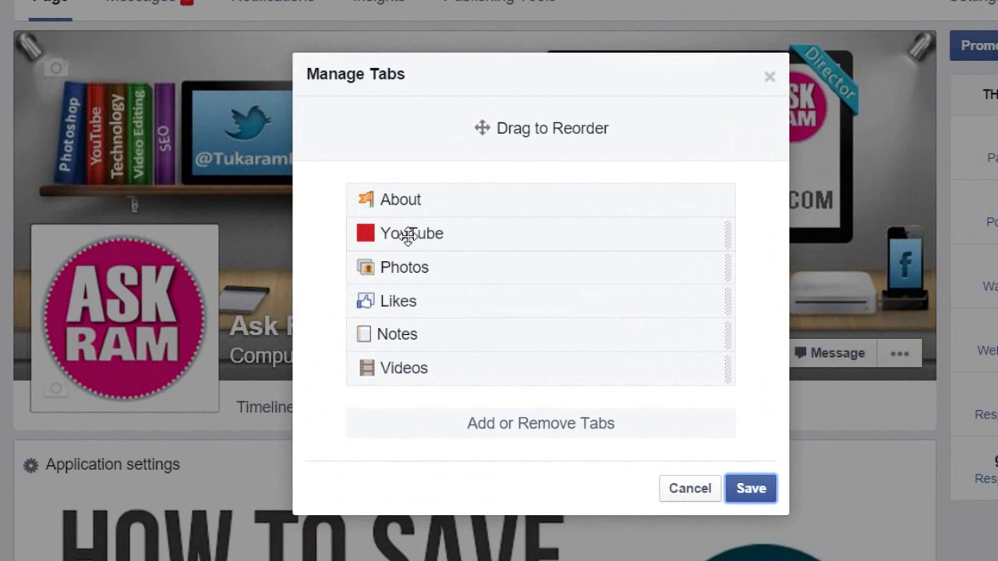
left_click(550, 423)
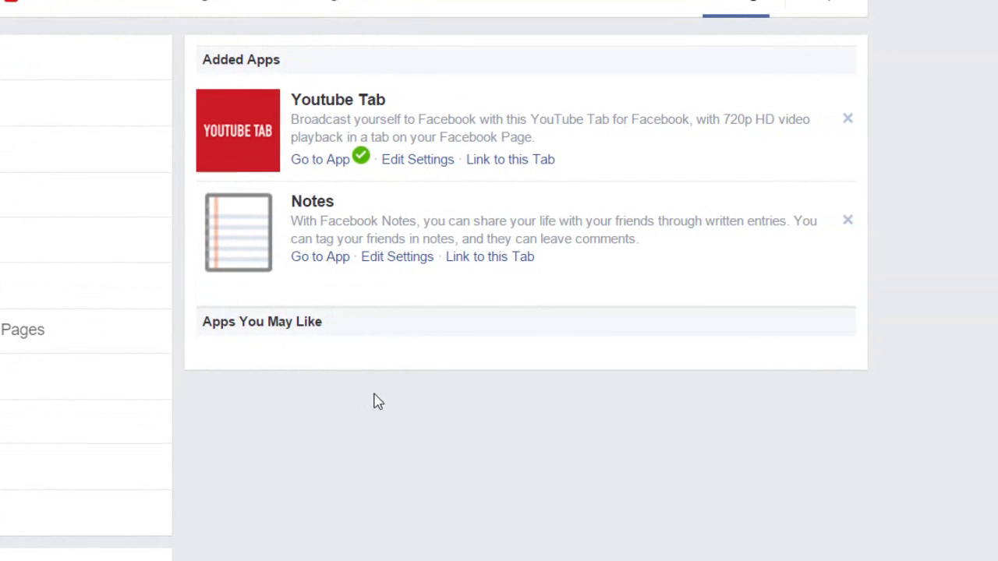
left_click(432, 160)
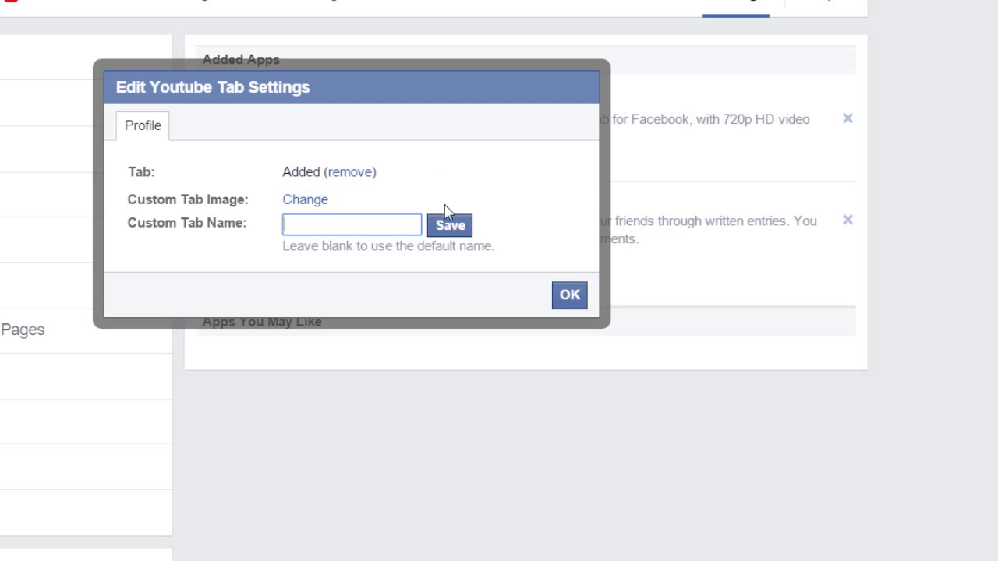
left_click(305, 199)
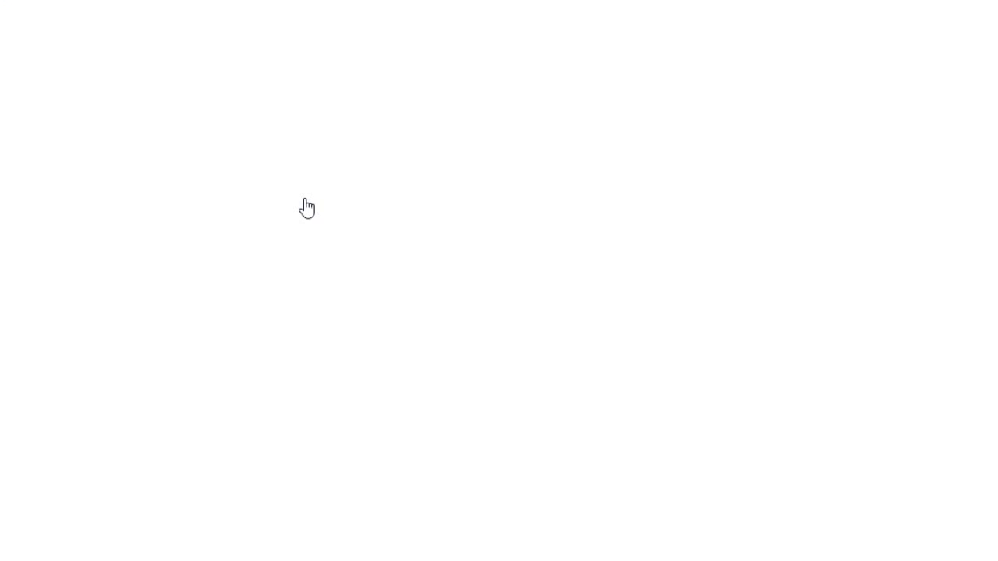
left_click(238, 102)
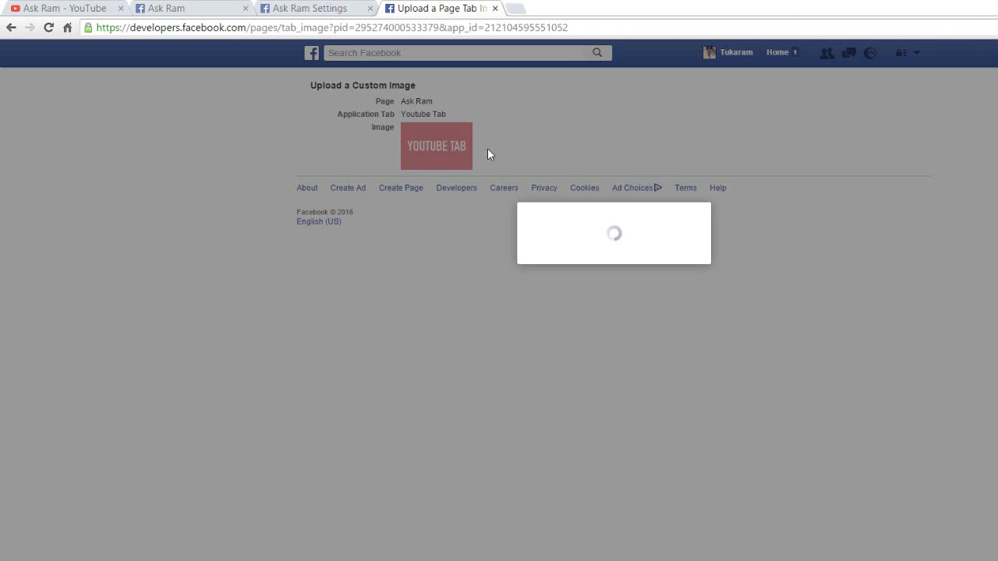
Upload AskRamYouTubeFBTab.png as the YouTube tab image, then cancel the reopened upload dialog
left_click(505, 255)
key("Down")
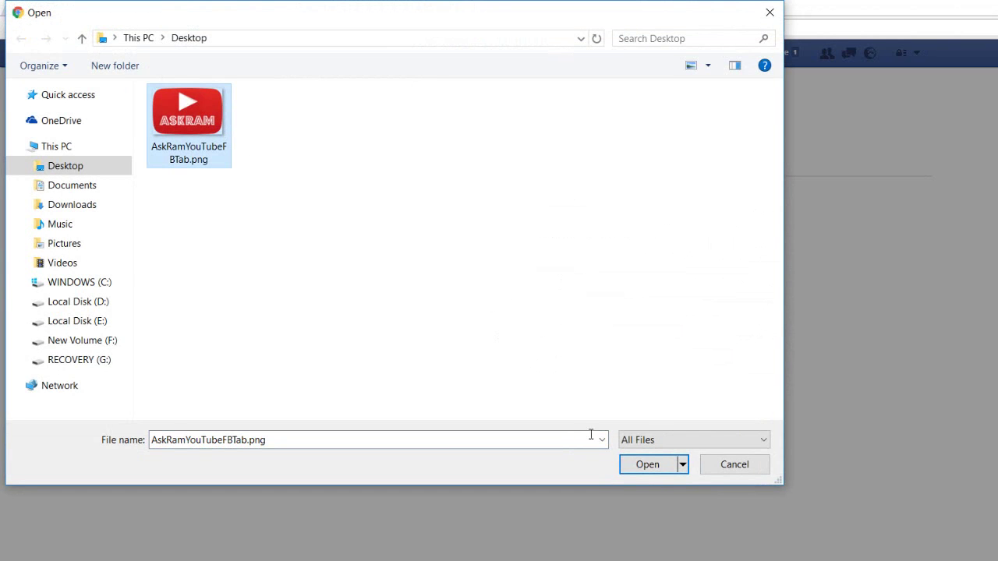
left_click(638, 465)
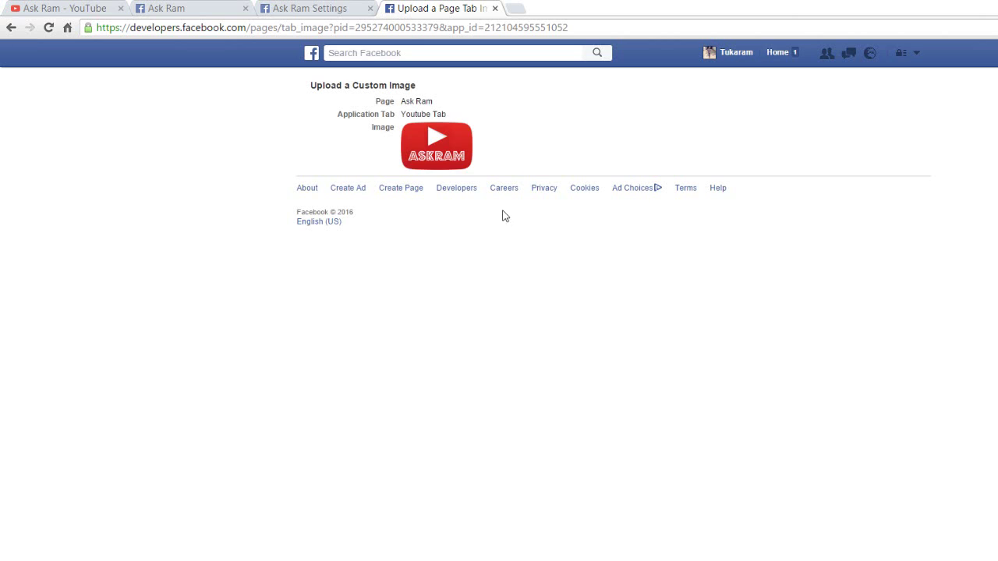
mouse_move(435, 148)
left_click(461, 129)
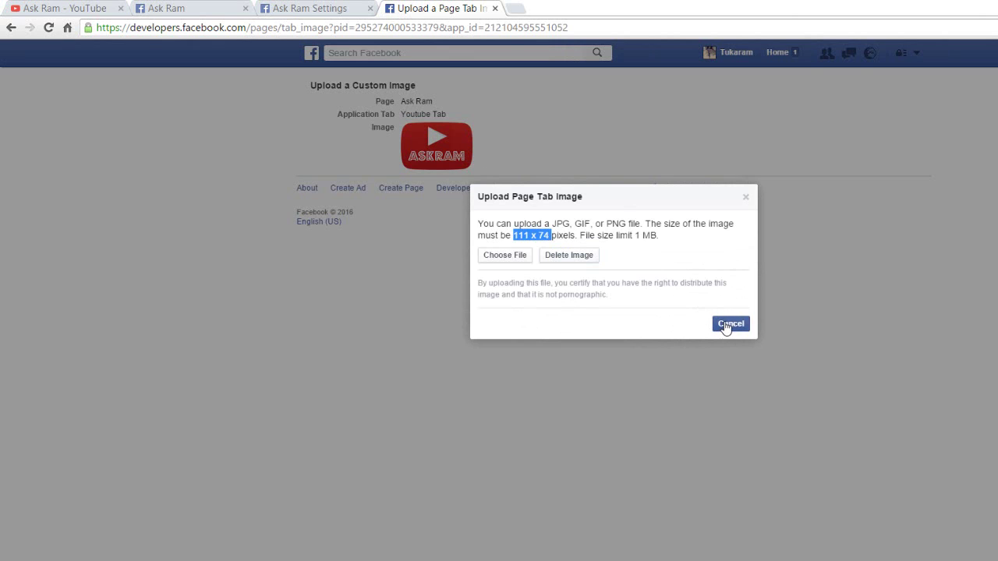
left_click(730, 324)
Reload the Ask Ram page and check that the Apps box shows the ASKRAM YouTube image
left_click(180, 8)
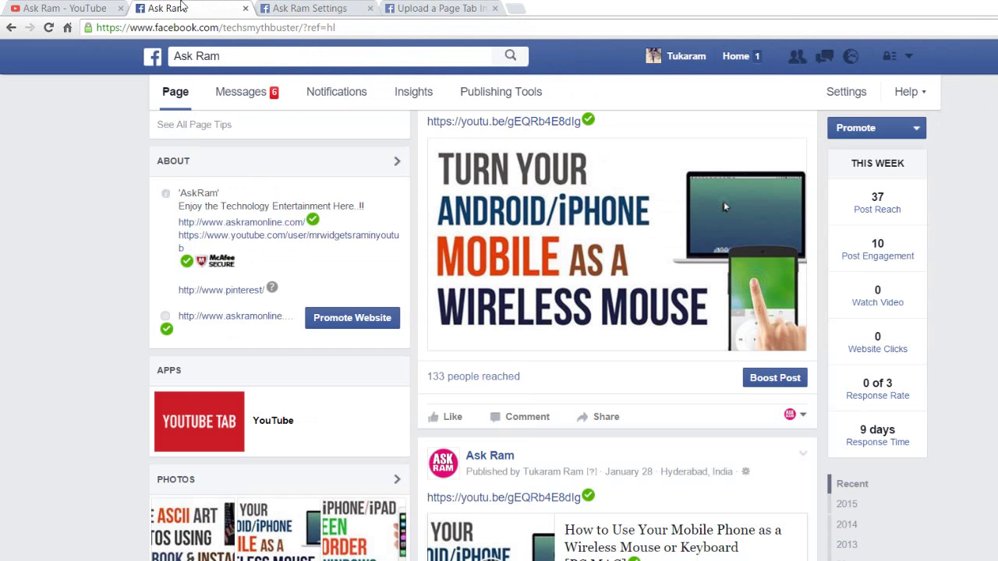
left_click(48, 27)
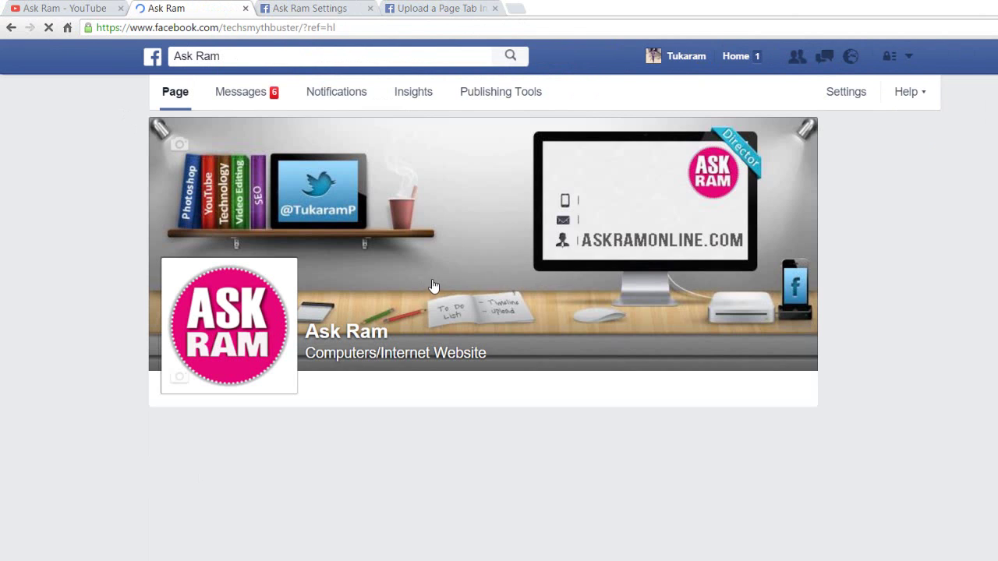
scroll(390, 265, "down", 7)
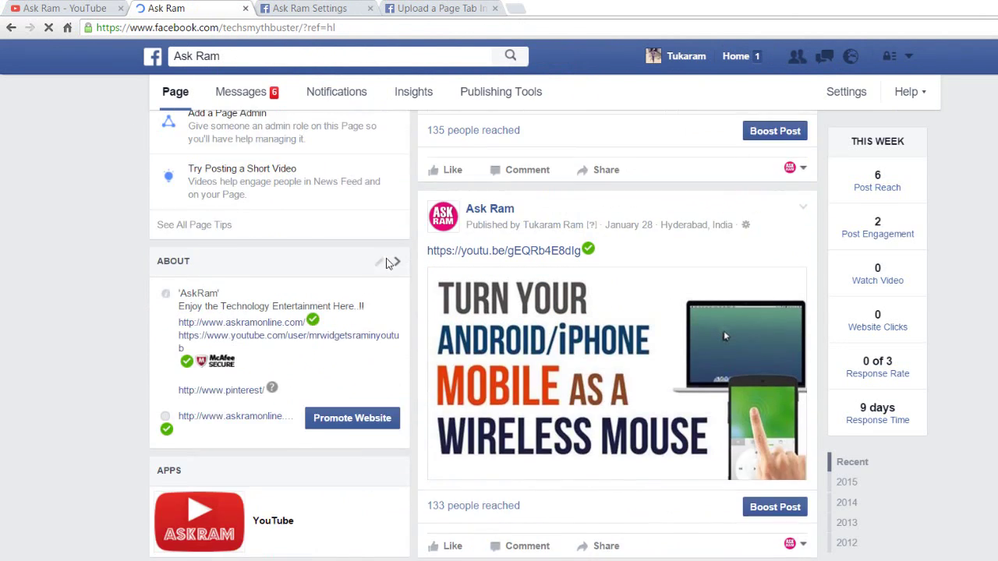
scroll(352, 408, "down", 2)
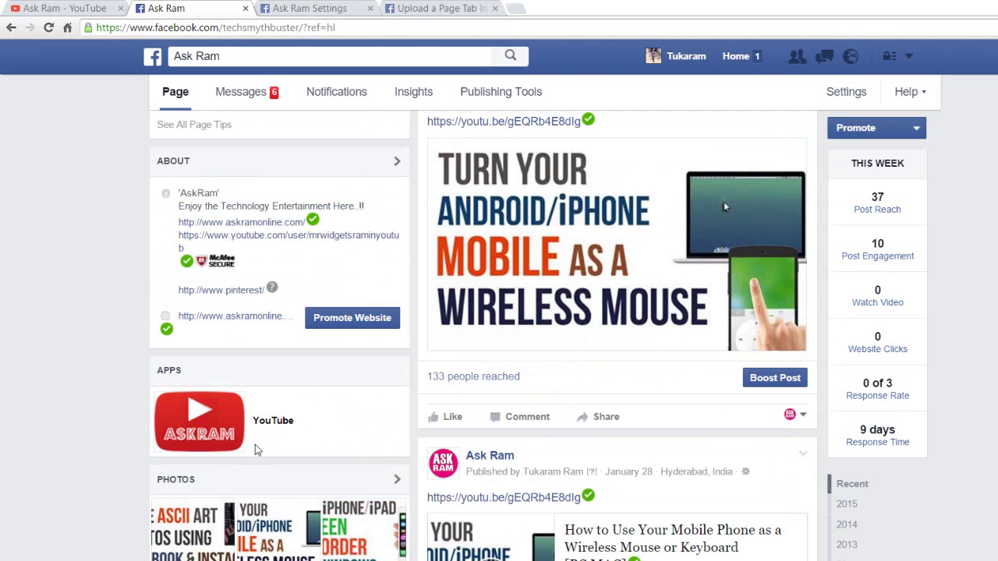
scroll(121, 349, "up", 9)
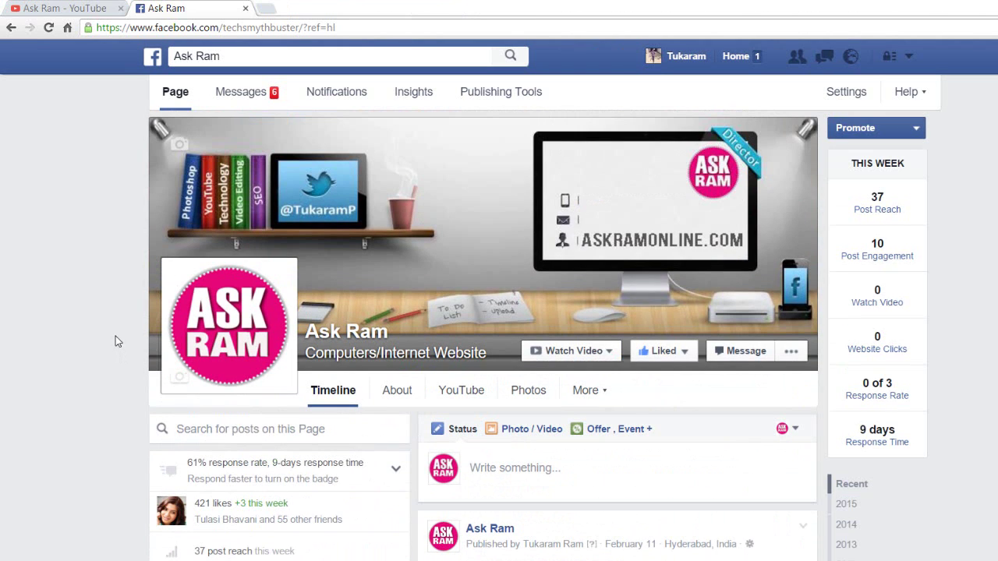